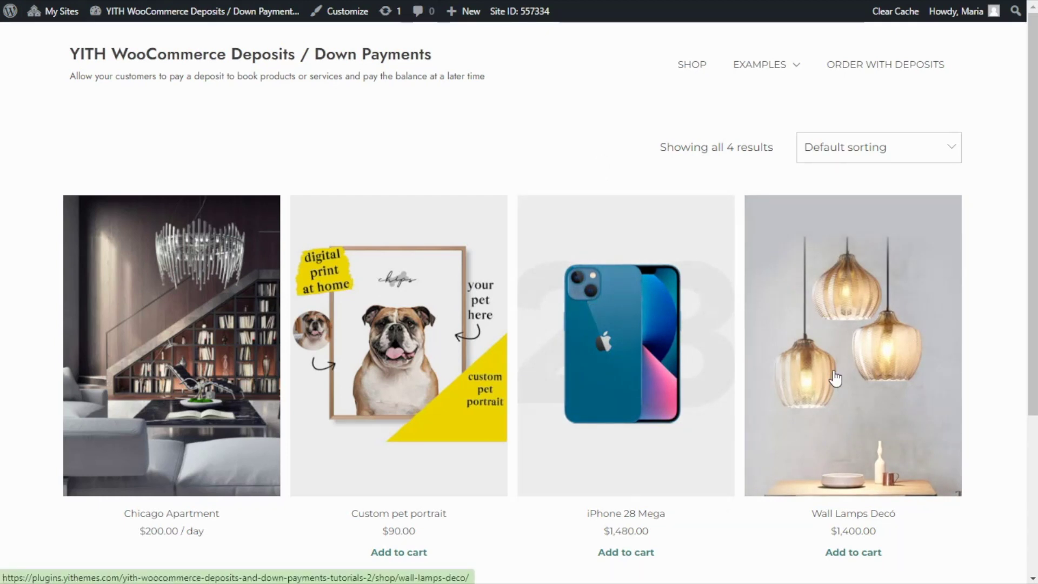
Step: On the Wall Lamps Decó product page, choose to pay the $450 deposit instead of the full price
{"action": "left_click", "coordinate": [836, 378]}
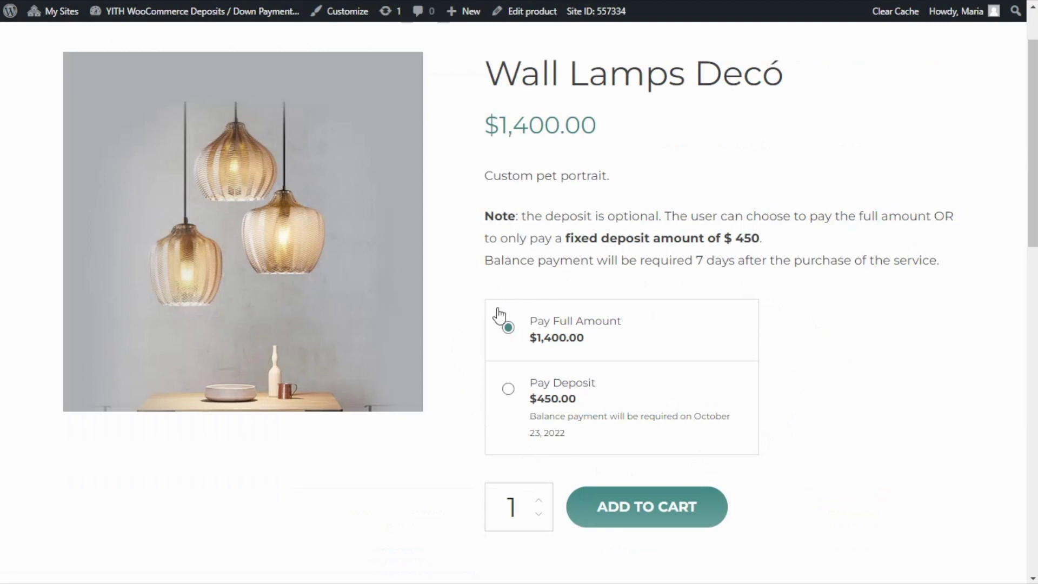
{"action": "left_click", "coordinate": [507, 397]}
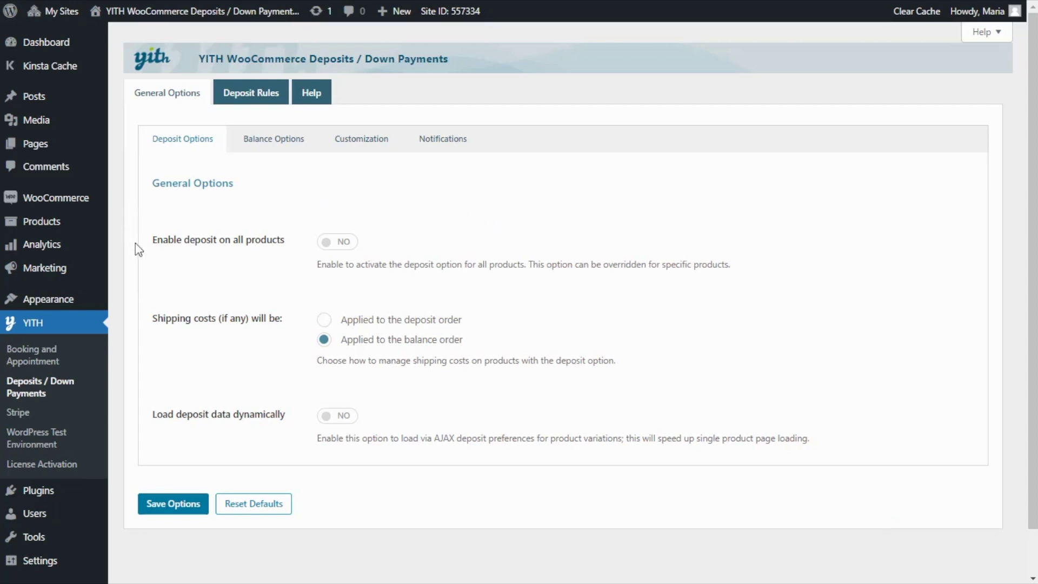
Step: Enable deposits on all products, keep the '% - Rate' 10% default deposit, and save the options
{"action": "left_click", "coordinate": [337, 252]}
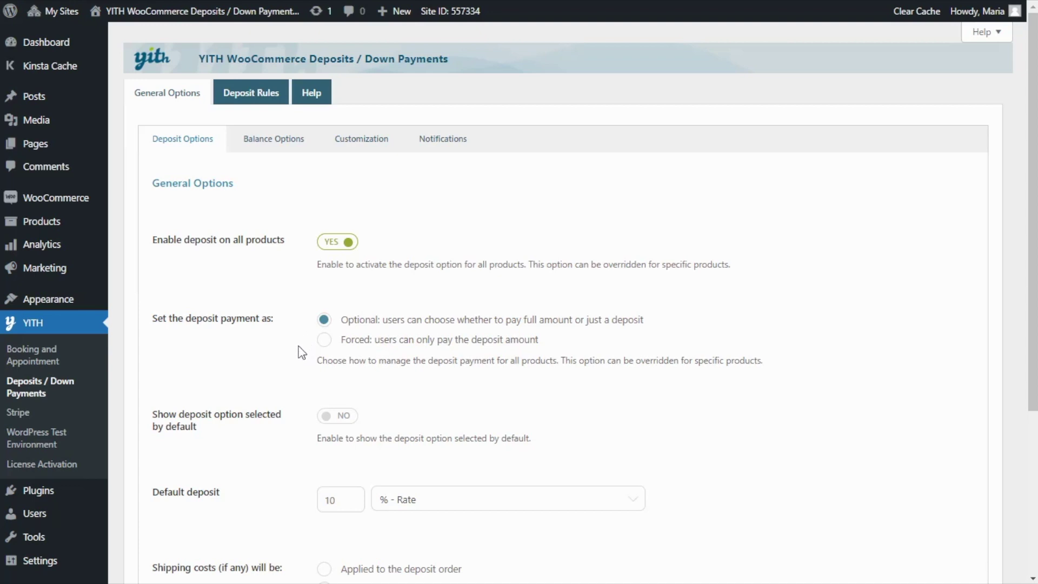
{"action": "scroll", "coordinate": [299, 355], "scroll_direction": "down", "scroll_amount": 1}
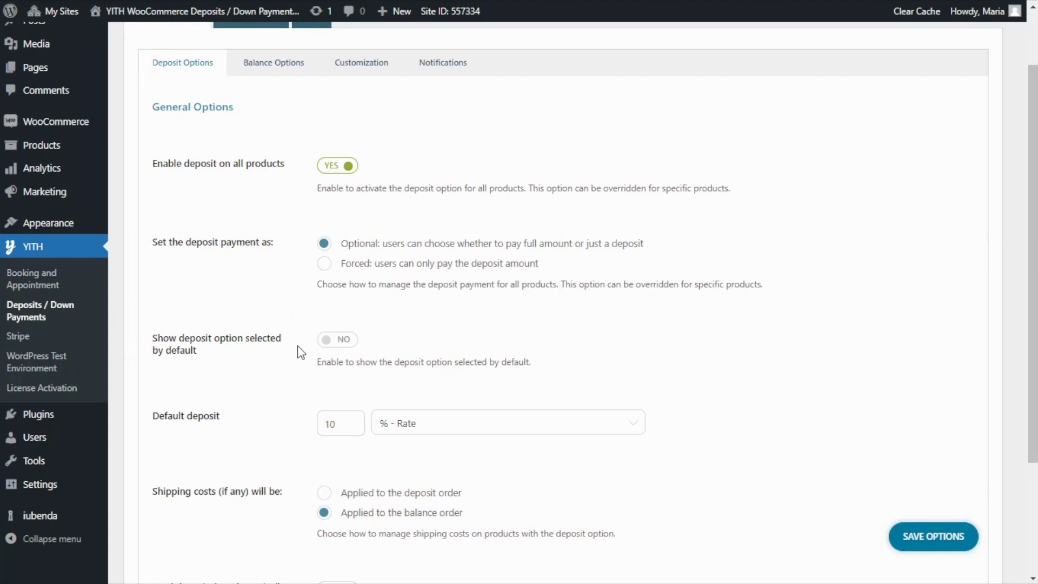
{"action": "scroll", "coordinate": [297, 346], "scroll_direction": "down", "scroll_amount": 1}
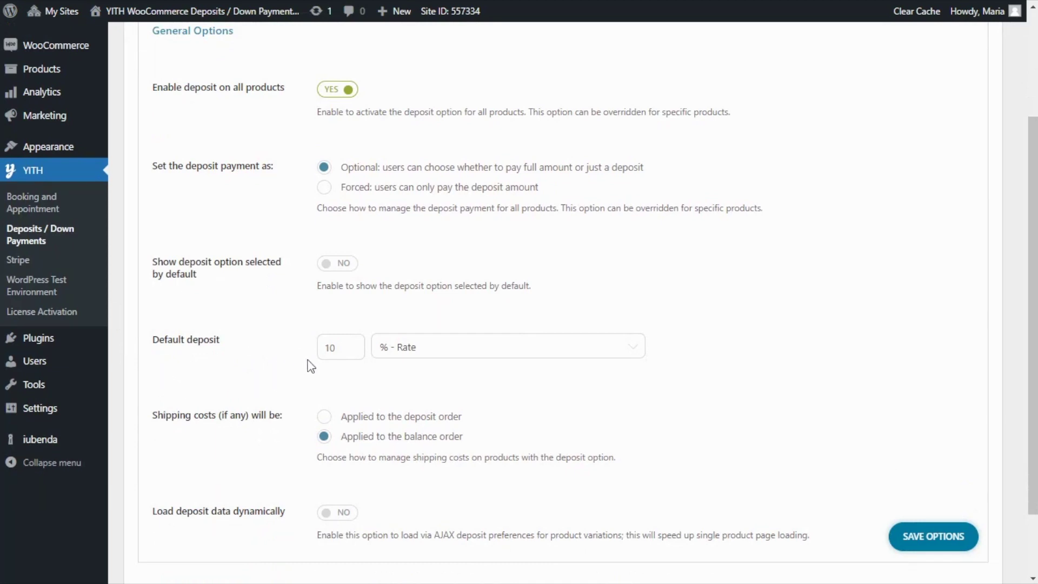
{"action": "left_click", "coordinate": [459, 352]}
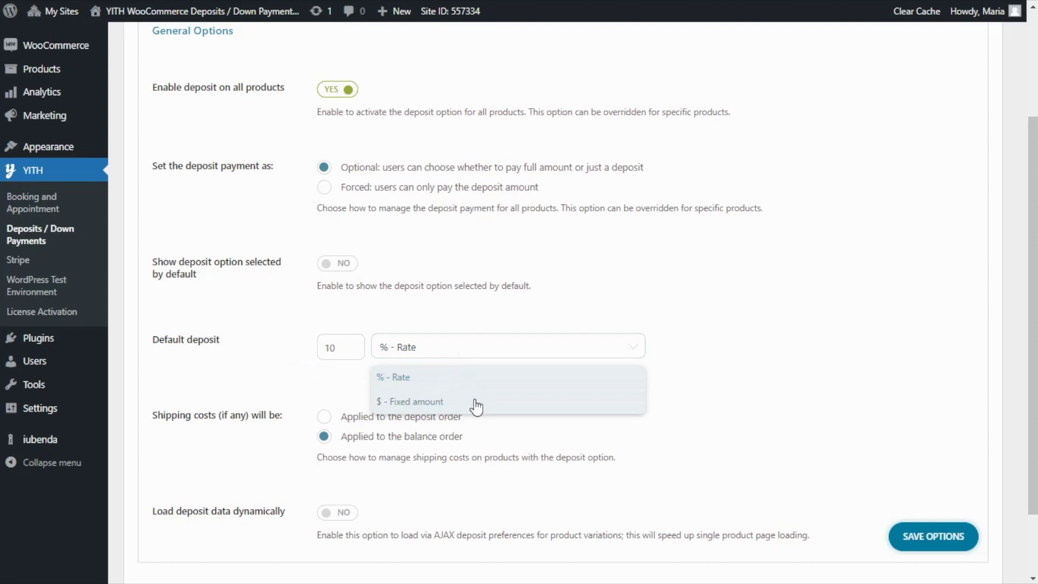
{"action": "left_click", "coordinate": [938, 537]}
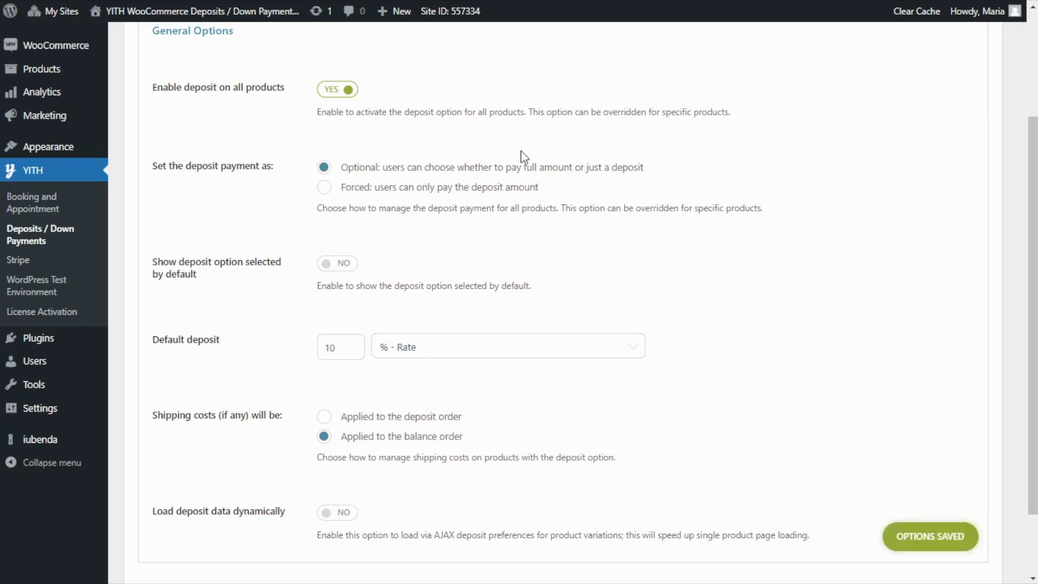
{"action": "scroll", "coordinate": [403, 116], "scroll_direction": "up", "scroll_amount": 3}
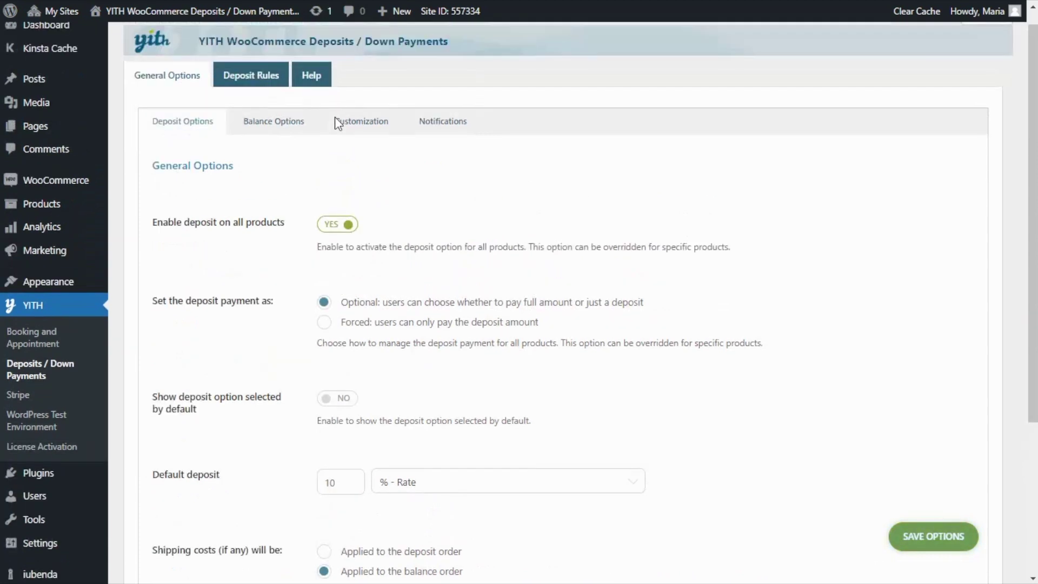
Step: Scroll through the deposit settings page to reach the Balance Options
{"action": "scroll", "coordinate": [335, 118], "scroll_direction": "up", "scroll_amount": 1}
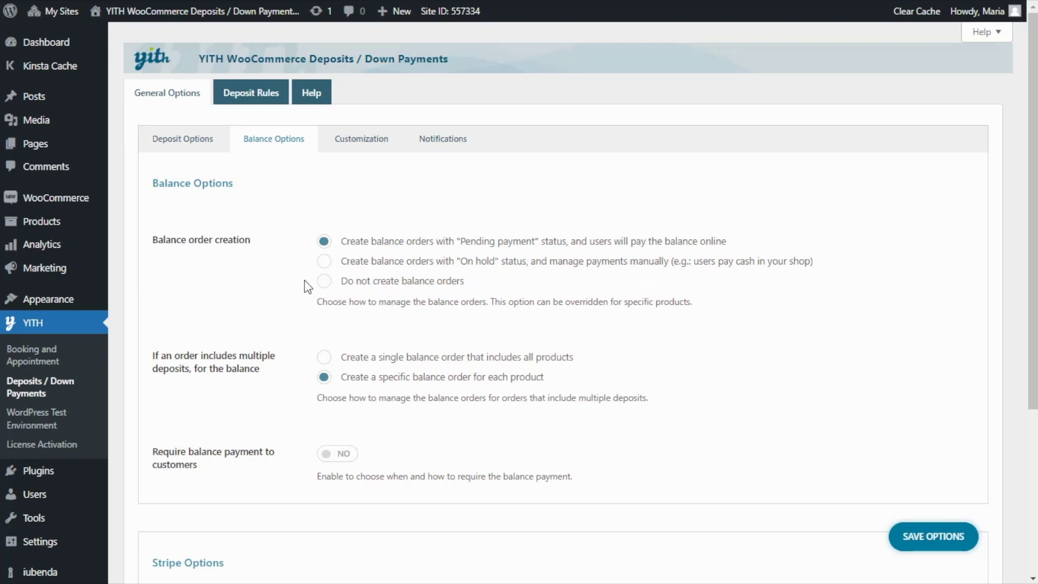
{"action": "scroll", "coordinate": [303, 290], "scroll_direction": "down", "scroll_amount": 3}
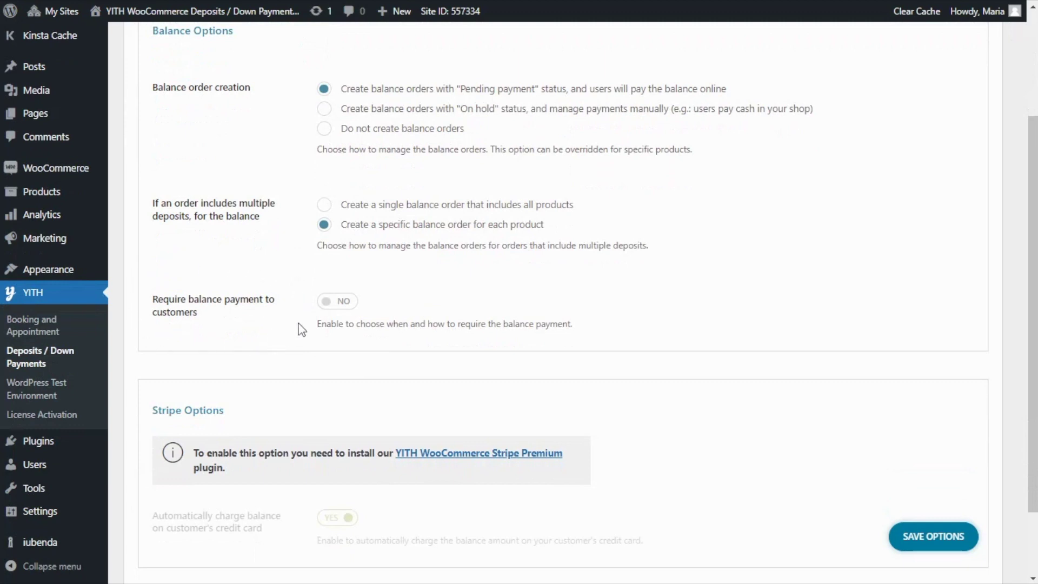
Step: Require customers to pay the balance and review the choices for when it becomes due
{"action": "left_click", "coordinate": [354, 311]}
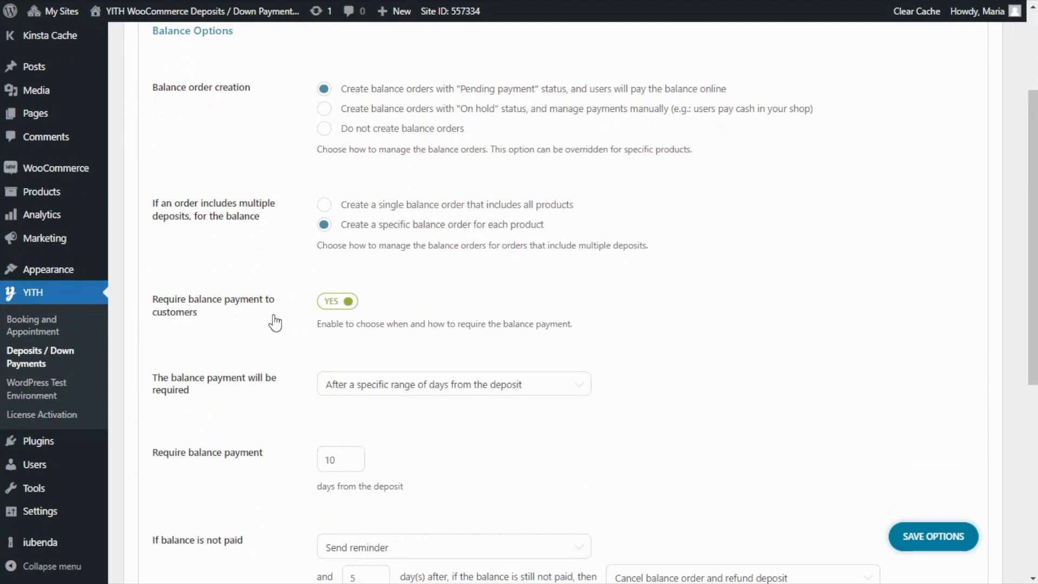
{"action": "scroll", "coordinate": [282, 338], "scroll_direction": "down", "scroll_amount": 2}
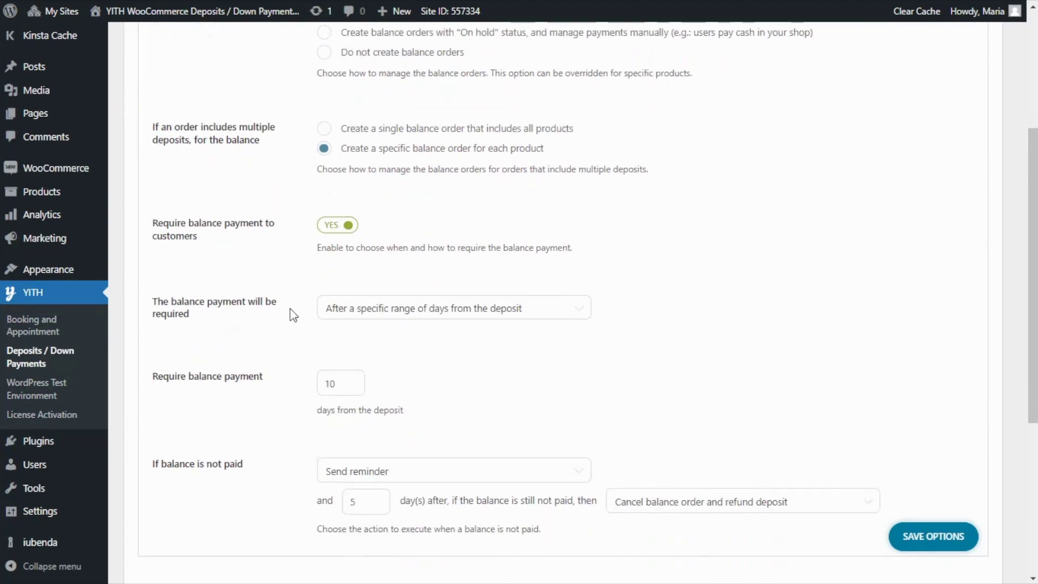
{"action": "left_click", "coordinate": [557, 320]}
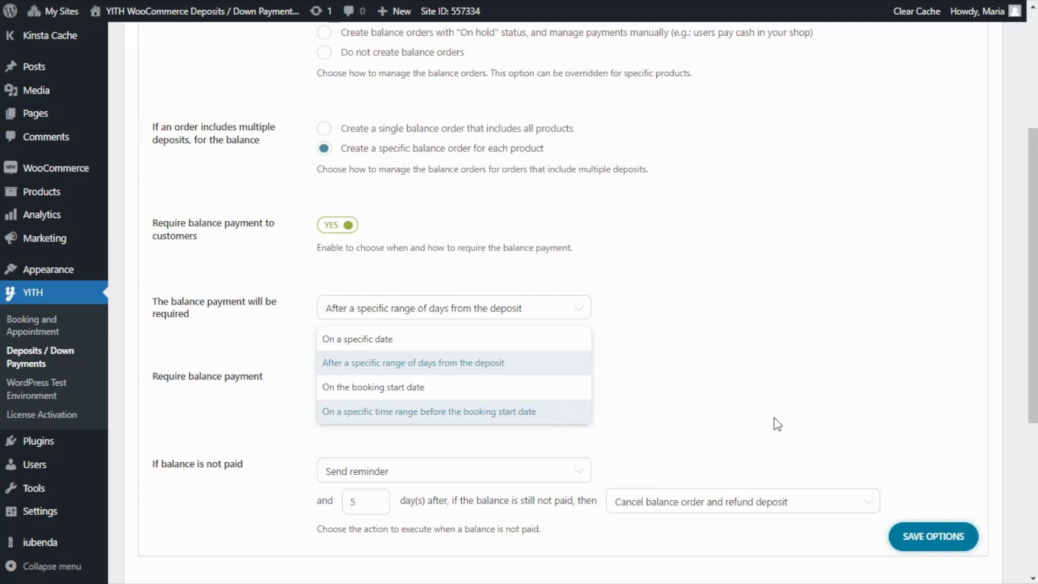
{"action": "scroll", "coordinate": [776, 424], "scroll_direction": "up", "scroll_amount": 3}
{"action": "scroll", "coordinate": [787, 413], "scroll_direction": "up", "scroll_amount": 1}
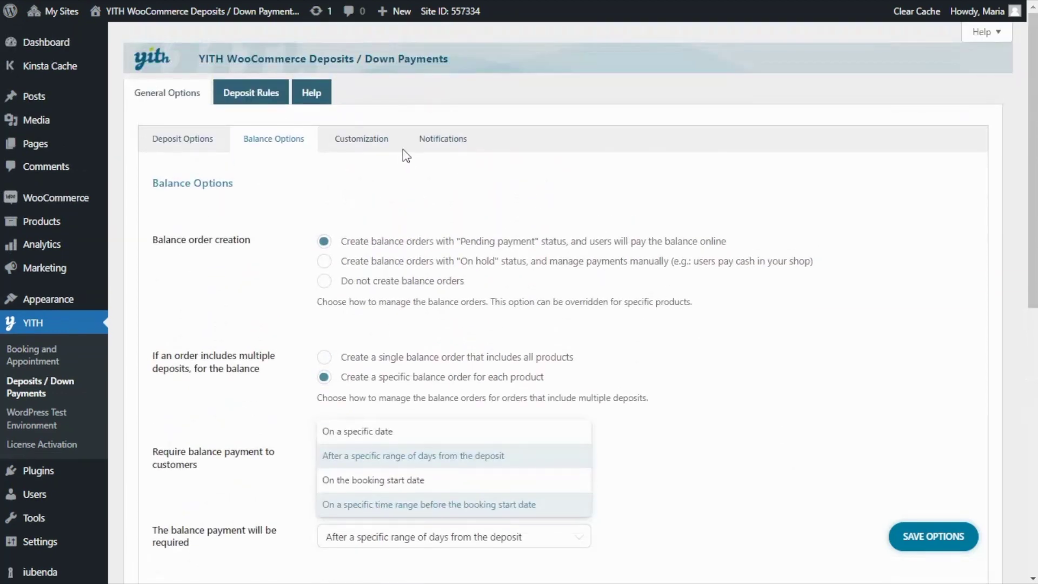
Step: In Customization, hide the Pay deposit button on shop pages and show custom deposit notices on product pages
{"action": "left_click", "coordinate": [390, 144]}
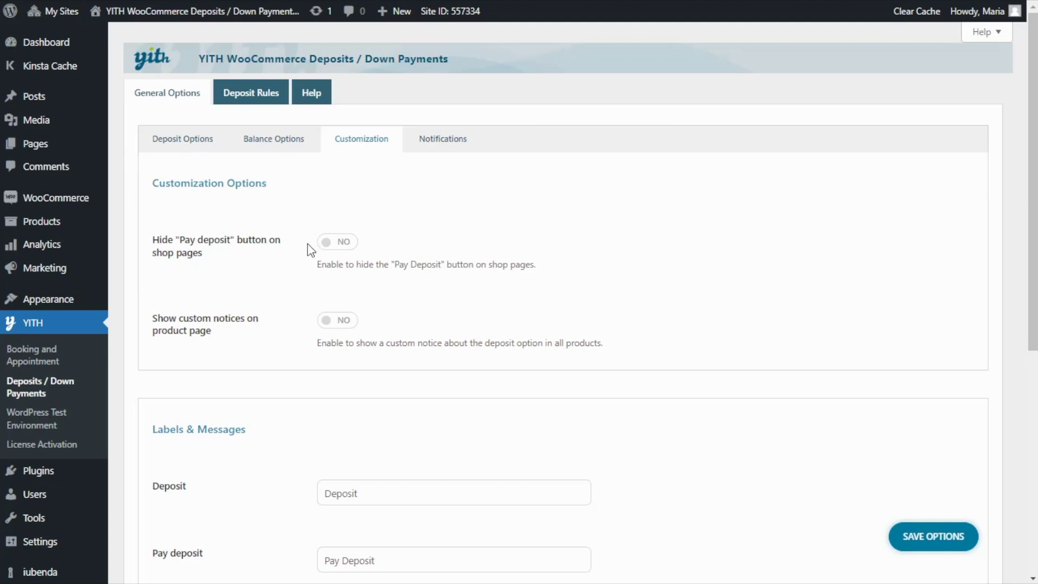
{"action": "left_click", "coordinate": [330, 244]}
{"action": "left_click", "coordinate": [340, 322]}
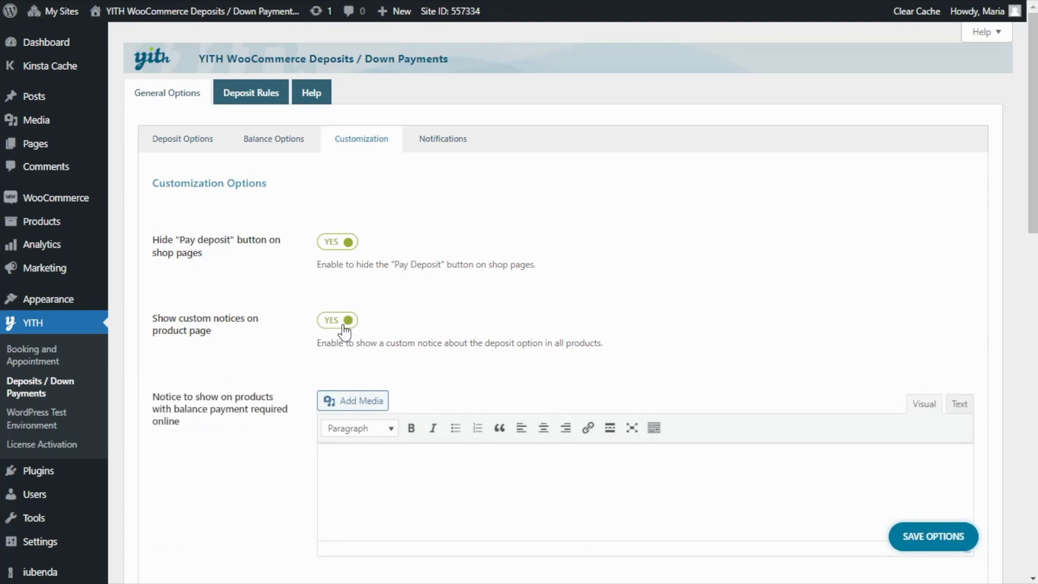
Step: Review the Labels & Messages settings, then bring up the Notifications settings
{"action": "scroll", "coordinate": [294, 370], "scroll_direction": "down", "scroll_amount": 5}
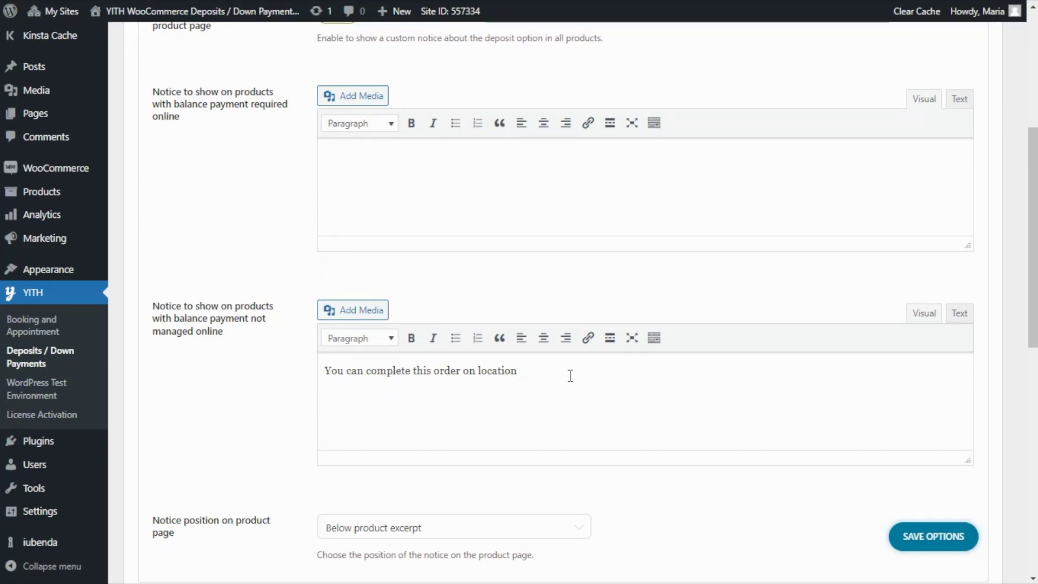
{"action": "scroll", "coordinate": [570, 375], "scroll_direction": "down", "scroll_amount": 7}
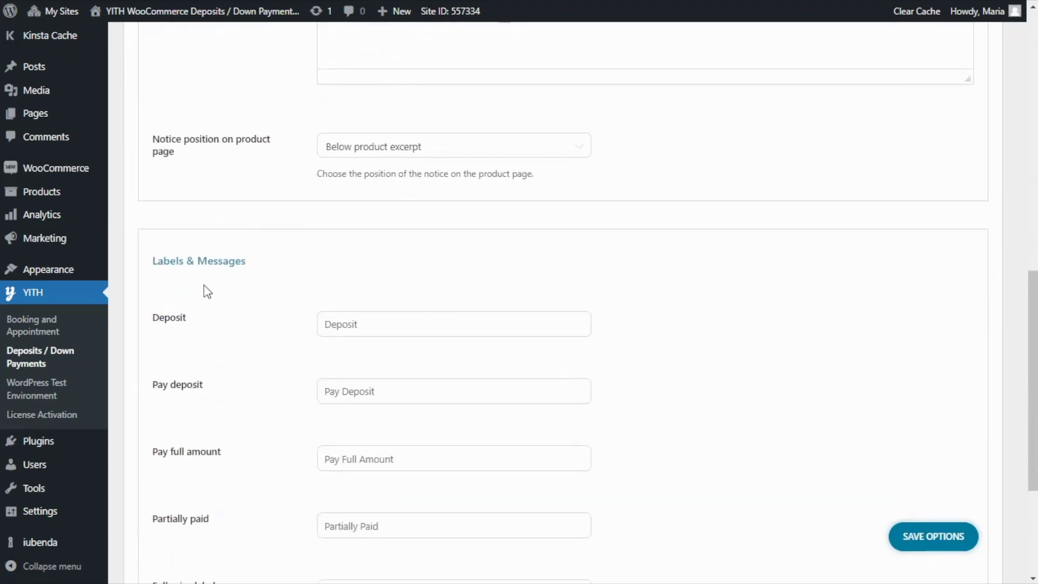
{"action": "scroll", "coordinate": [266, 273], "scroll_direction": "down", "scroll_amount": 3}
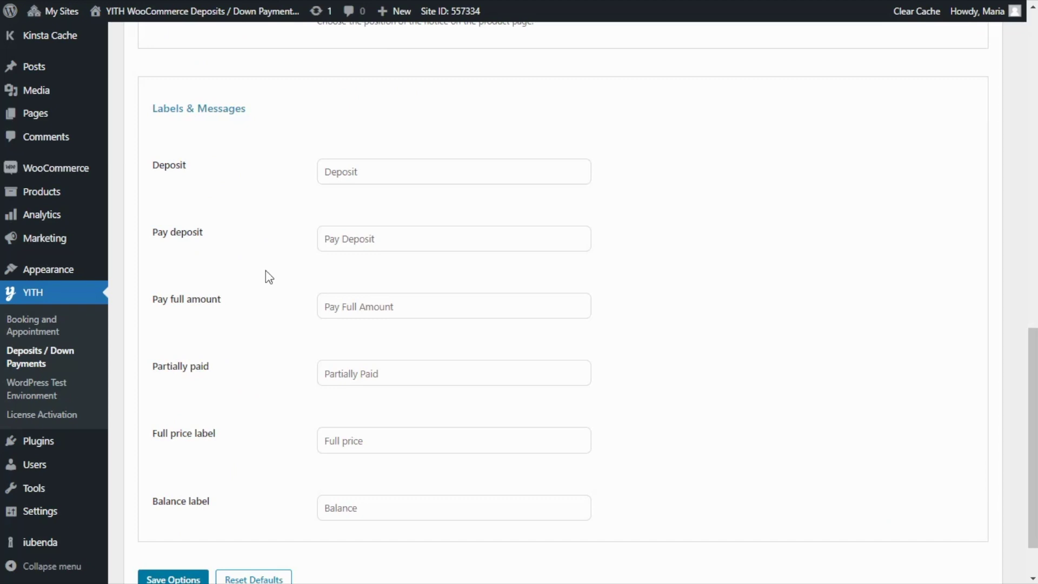
{"action": "scroll", "coordinate": [273, 324], "scroll_direction": "up", "scroll_amount": 5}
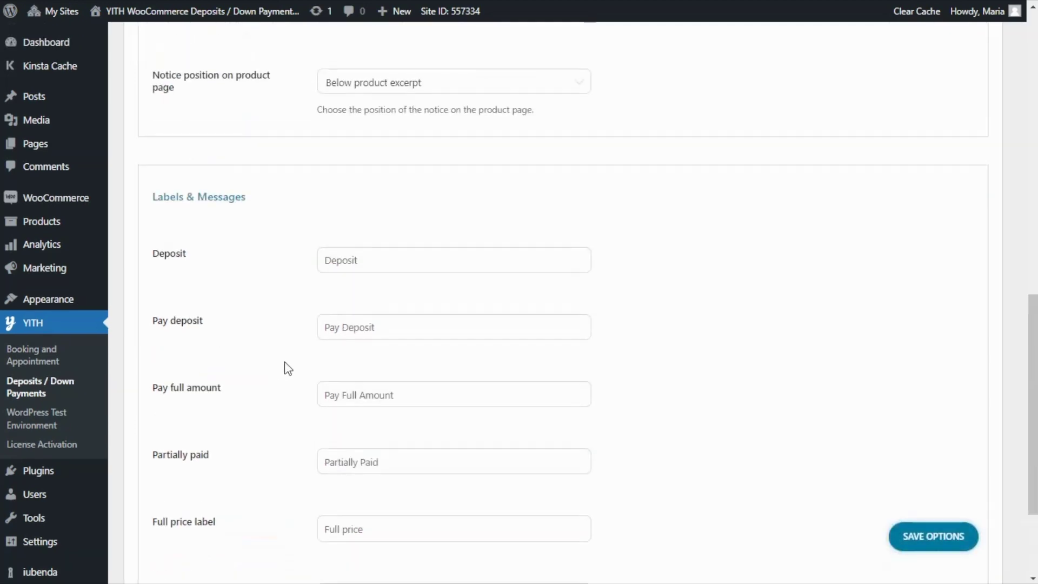
{"action": "scroll", "coordinate": [299, 324], "scroll_direction": "up", "scroll_amount": 10}
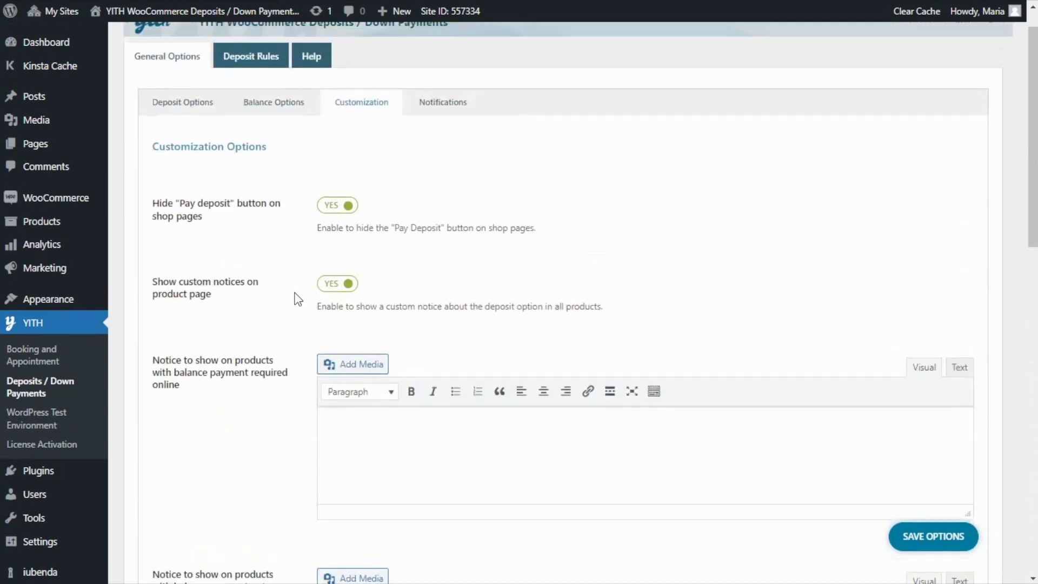
{"action": "left_click", "coordinate": [469, 142]}
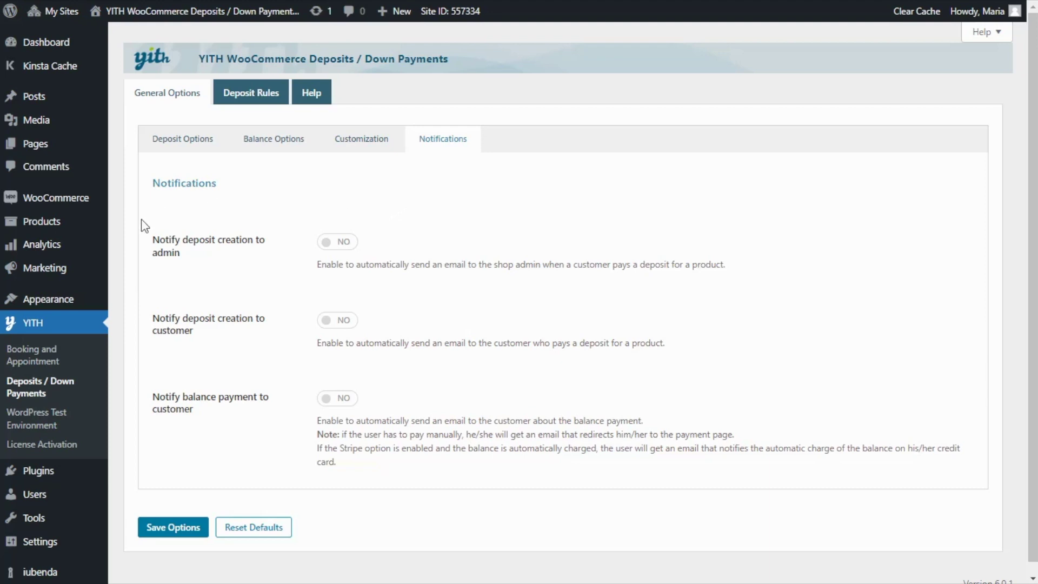
Step: Turn on the admin deposit, customer deposit and customer balance payment email notifications
{"action": "left_click", "coordinate": [341, 244]}
{"action": "left_click", "coordinate": [337, 332]}
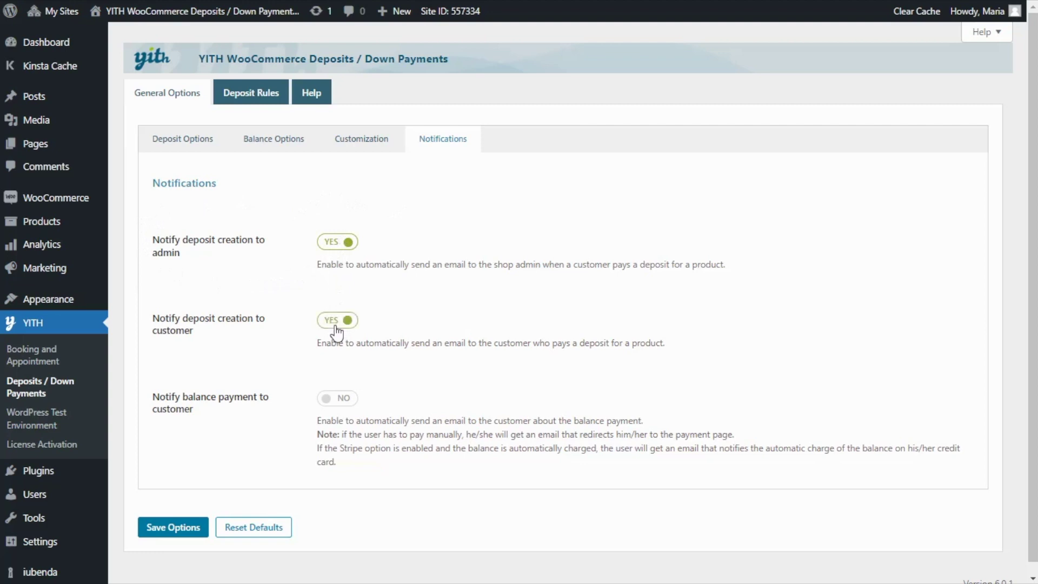
{"action": "left_click", "coordinate": [343, 402]}
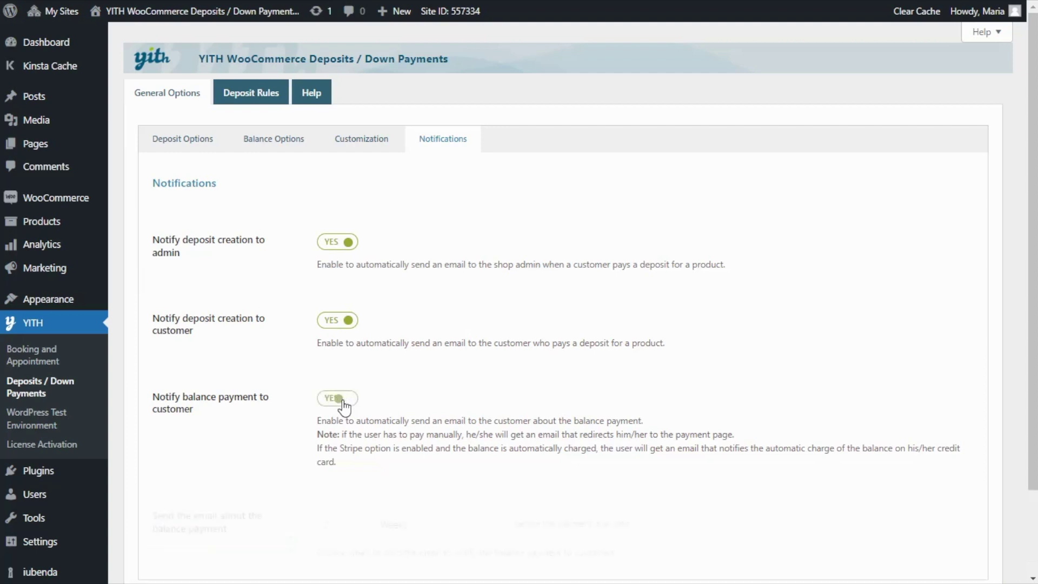
Step: Check the Weeks time-unit choices for the balance email timing, then show the Deposit Rules list
{"action": "scroll", "coordinate": [275, 442], "scroll_direction": "down", "scroll_amount": 1}
{"action": "scroll", "coordinate": [275, 442], "scroll_direction": "down", "scroll_amount": 2}
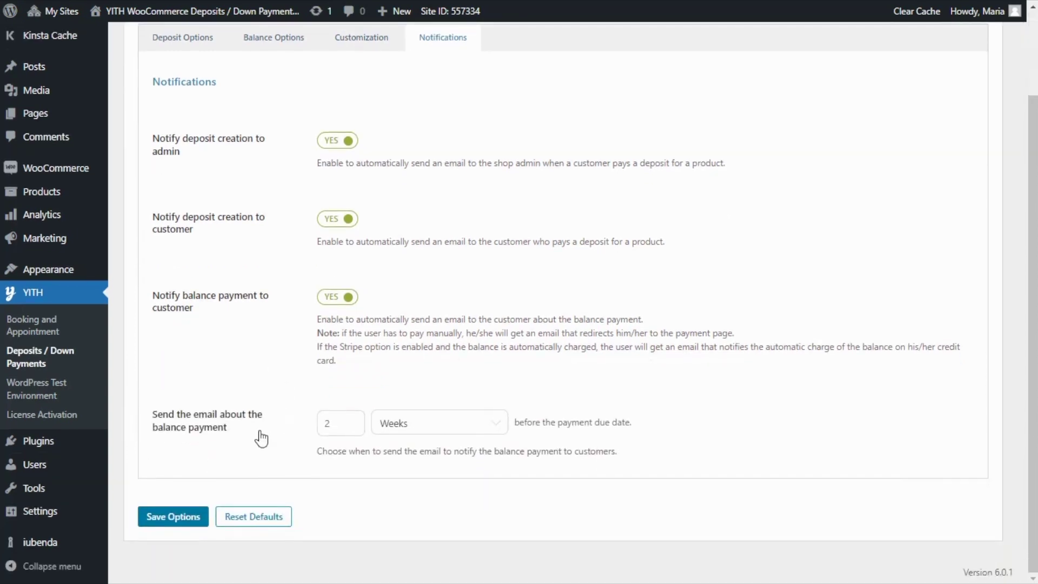
{"action": "left_click", "coordinate": [439, 433]}
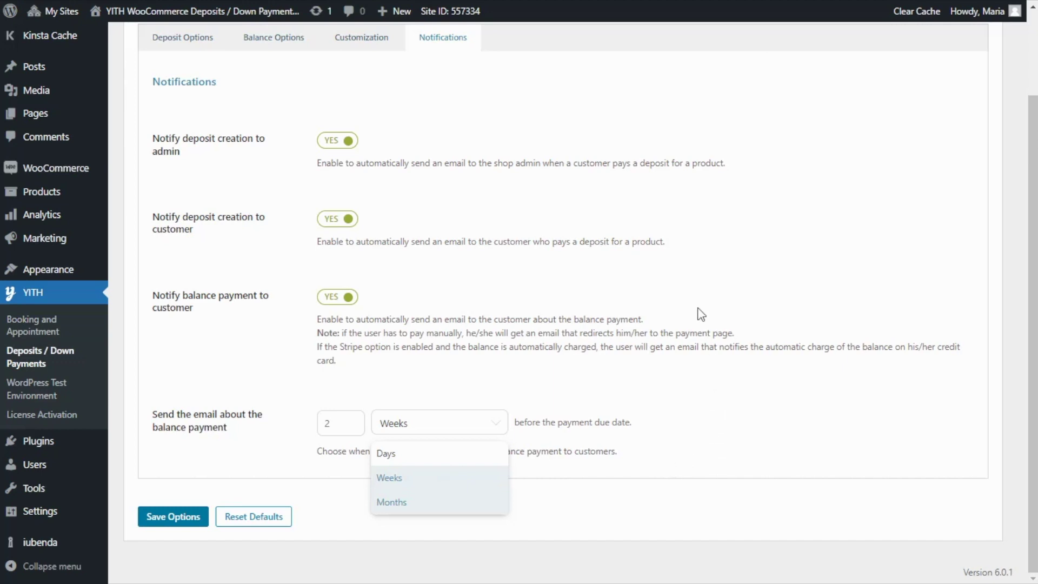
{"action": "scroll", "coordinate": [699, 311], "scroll_direction": "up", "scroll_amount": 2}
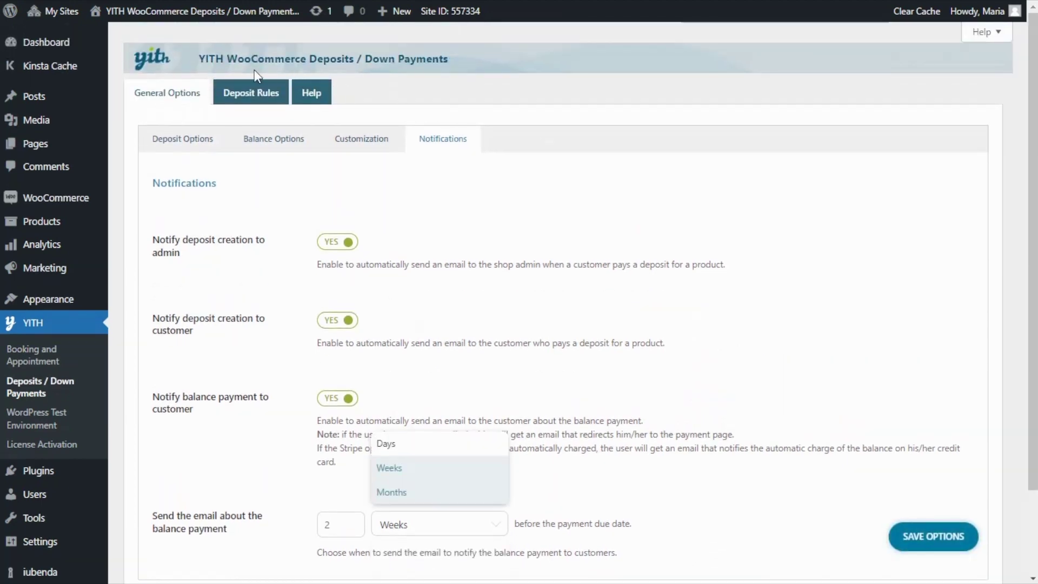
{"action": "left_click", "coordinate": [275, 106]}
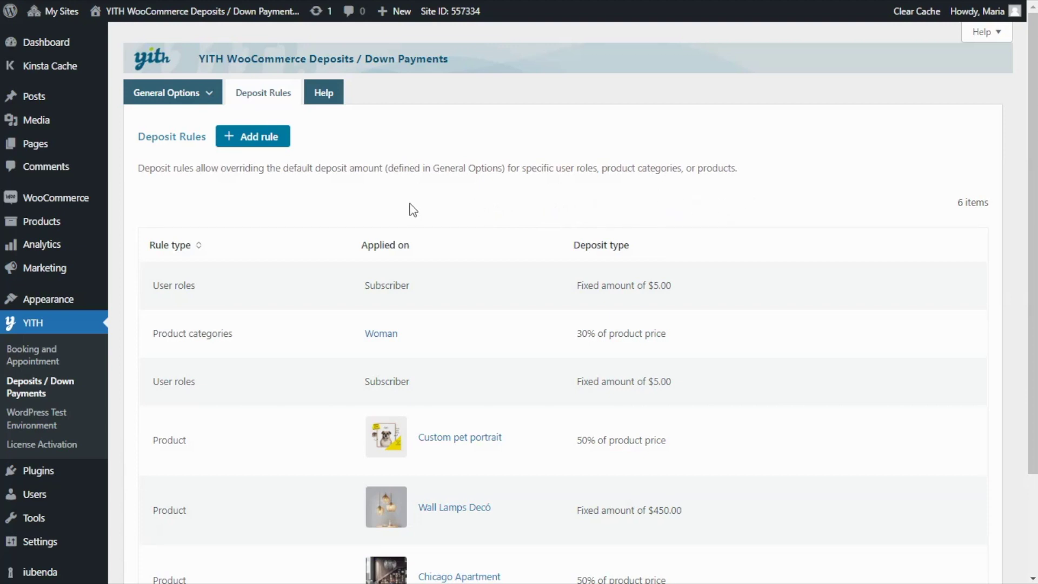
{"action": "left_click", "coordinate": [268, 142]}
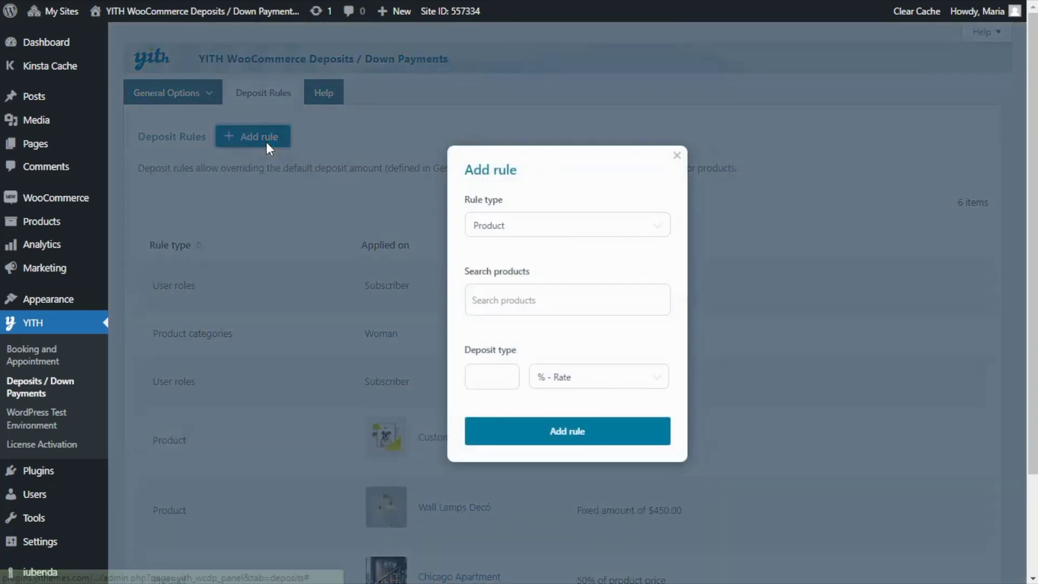
{"action": "left_click", "coordinate": [646, 236]}
{"action": "left_click", "coordinate": [647, 236]}
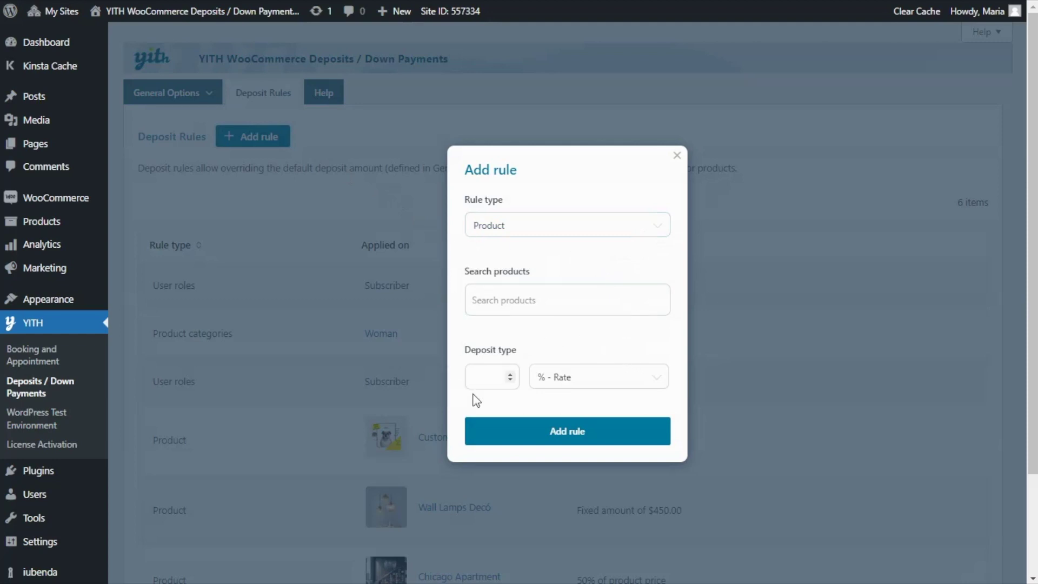
{"action": "left_click", "coordinate": [614, 385]}
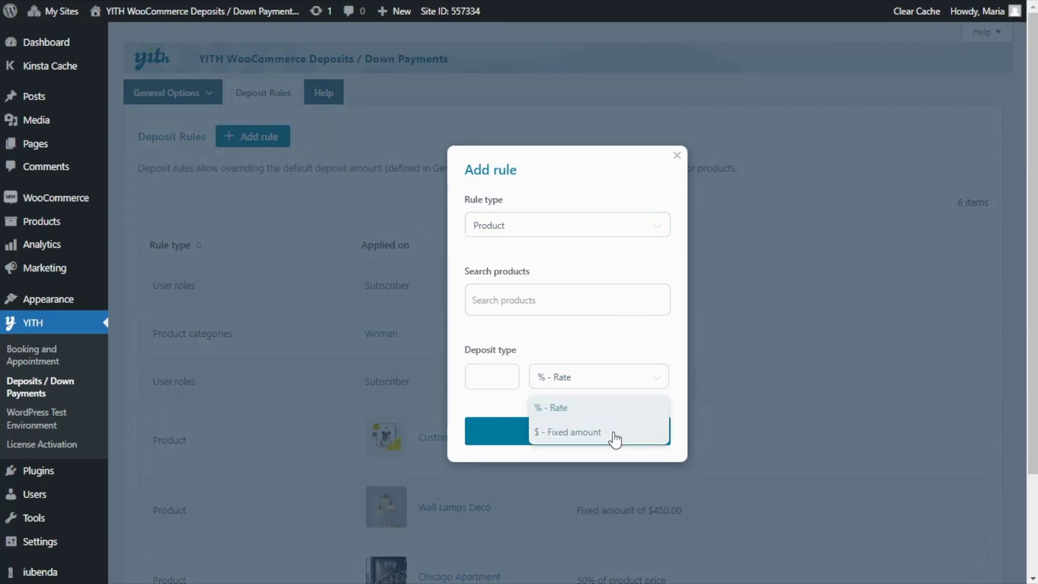
{"action": "left_click", "coordinate": [677, 157]}
{"action": "scroll", "coordinate": [737, 215], "scroll_direction": "down", "scroll_amount": 1}
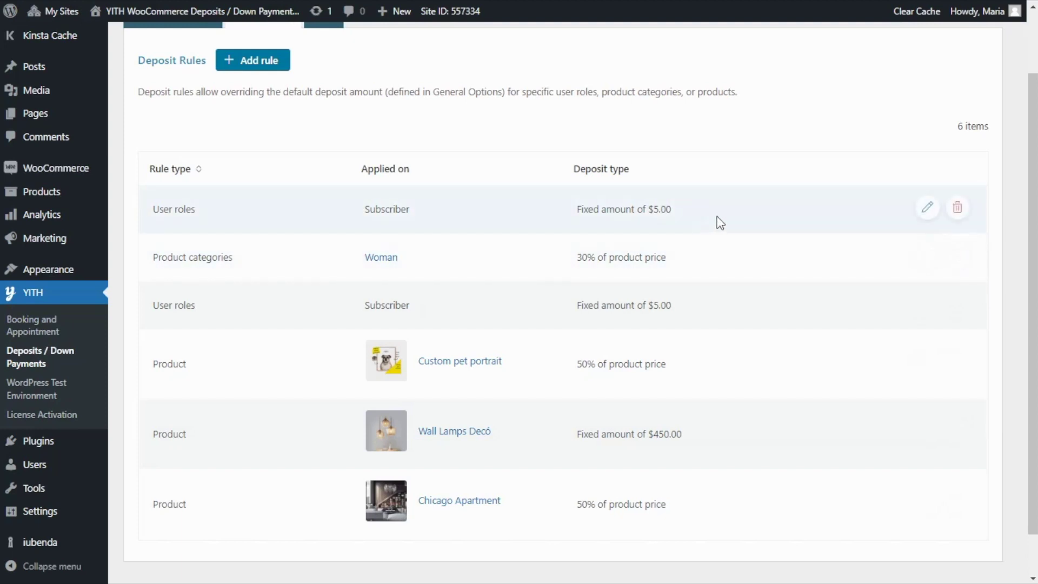
{"action": "scroll", "coordinate": [720, 223], "scroll_direction": "up", "scroll_amount": 2}
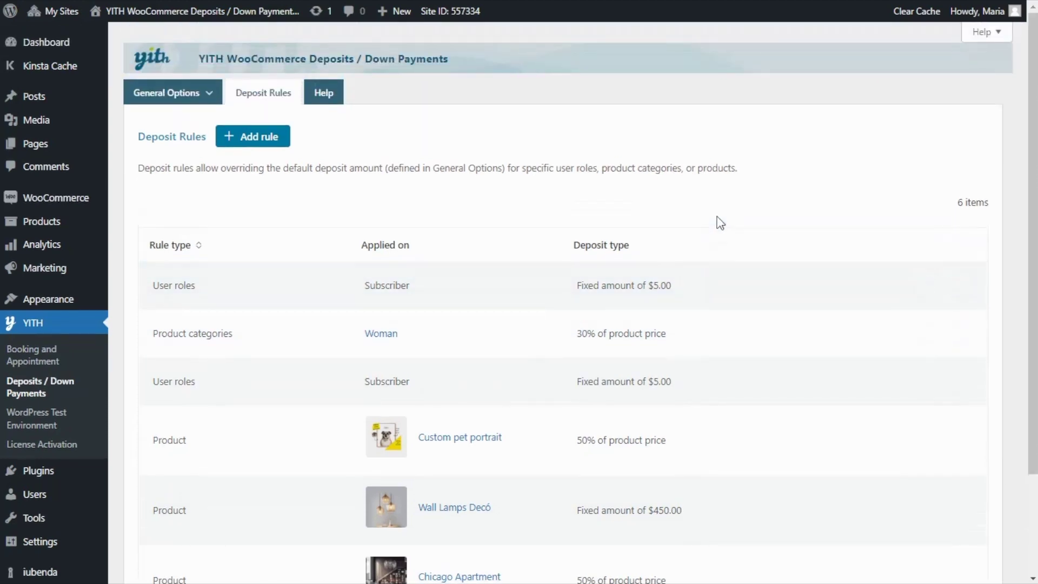